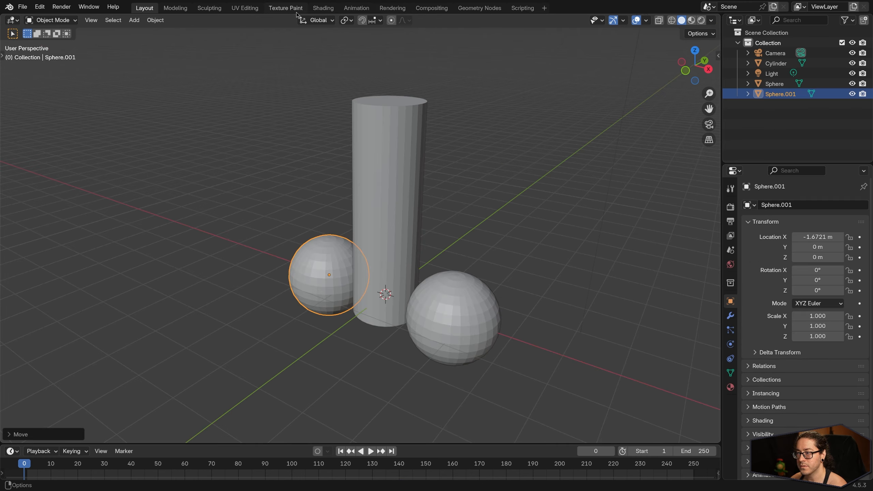
- Examine the materials of the cylinder and the spheres in the Shading workspace and return to the Layout workspace
{"action": "left_click", "coordinate": [322, 8]}
{"action": "left_click", "coordinate": [409, 158]}
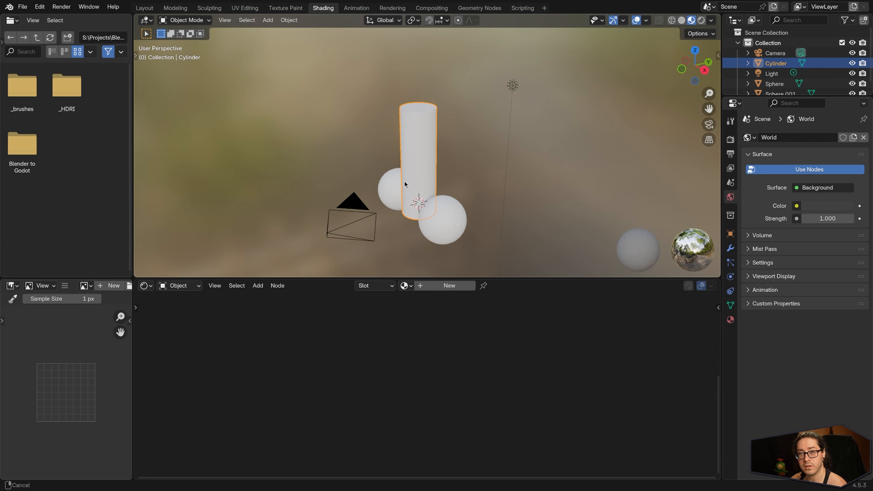
{"action": "scroll", "coordinate": [409, 186], "scroll_direction": "up", "scroll_amount": 5}
{"action": "middle_click_drag", "start_coordinate": [411, 192], "coordinate": [465, 179]}
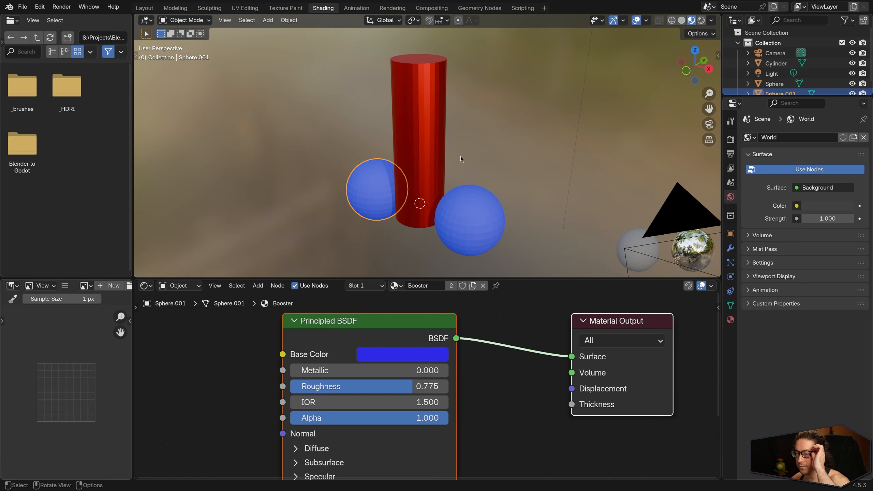
{"action": "left_click", "coordinate": [144, 8]}
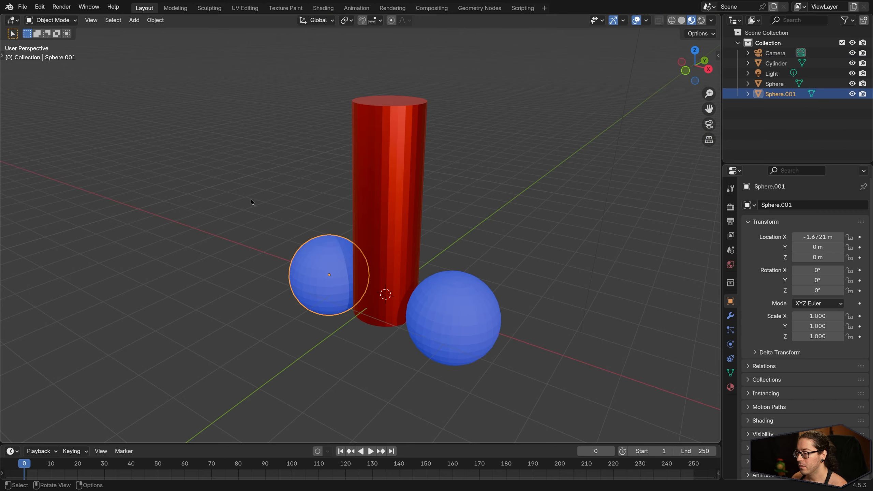
- Join the cylinder and both spheres into one object and rename it RocketShip
{"action": "left_click", "coordinate": [252, 200]}
{"action": "left_click_drag", "start_coordinate": [224, 181], "coordinate": [516, 380]}
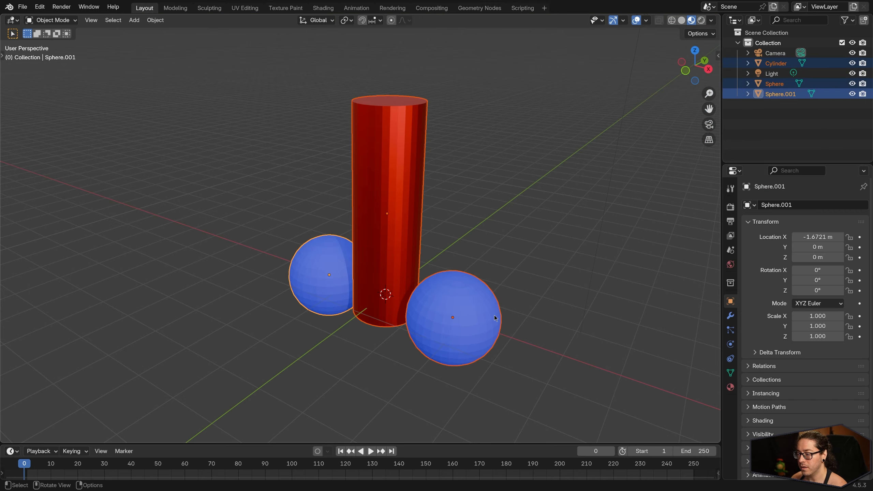
{"action": "key", "text": "ctrl+j"}
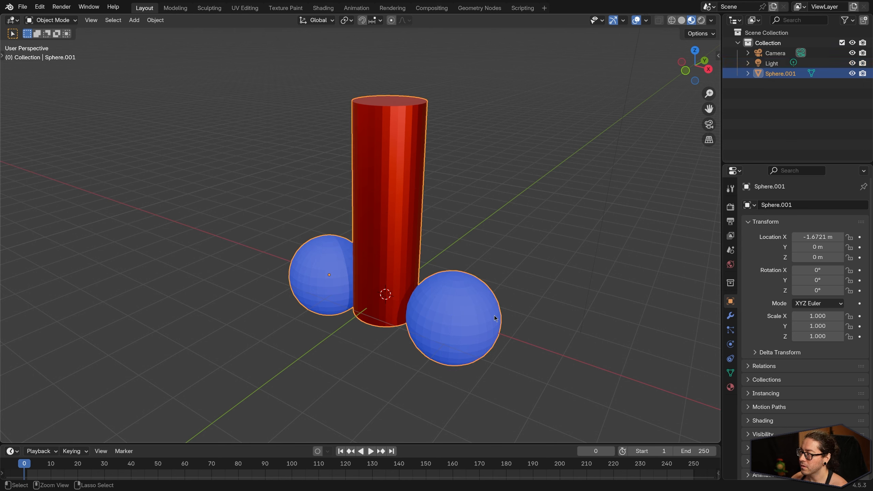
{"action": "double_click", "coordinate": [778, 73]}
{"action": "type", "text": "RocketShi"}
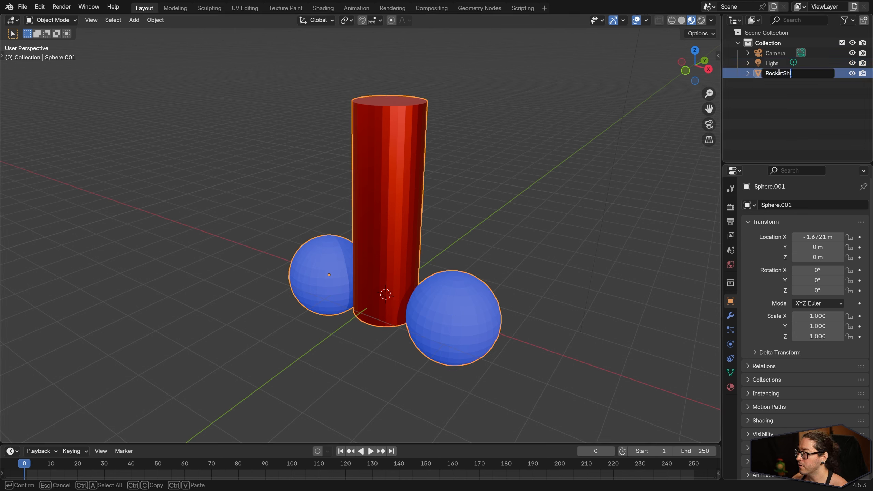
{"action": "type", "text": "p"}
{"action": "key", "text": "Return"}
- Start a glTF 2.0 export in glTF Binary (.glb) format, targeting the folder S:\Projects\Godot\test\3D Models
{"action": "left_click", "coordinate": [23, 7]}
{"action": "mouse_move", "coordinate": [67, 164]}
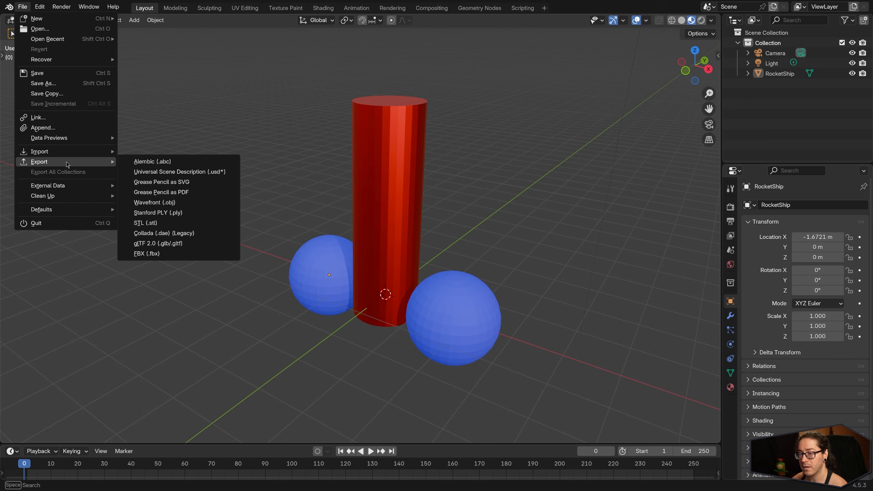
{"action": "left_click", "coordinate": [160, 245]}
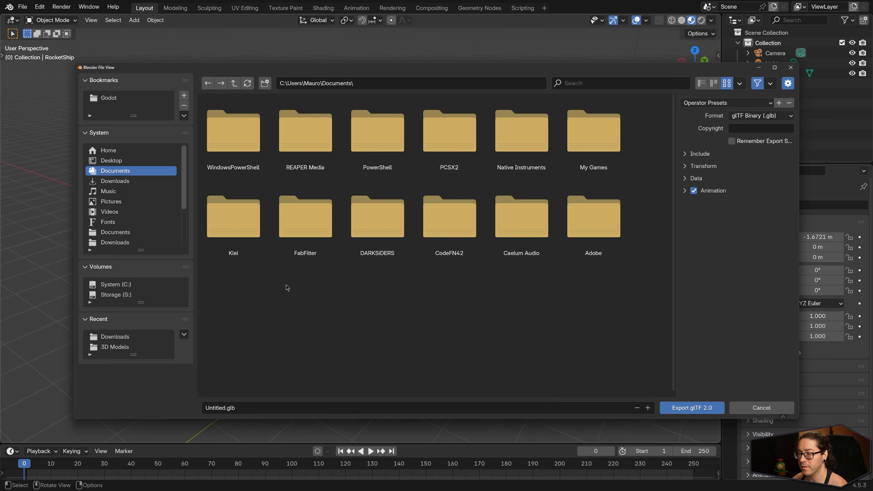
{"action": "left_click", "coordinate": [109, 102]}
{"action": "double_click", "coordinate": [223, 165]}
{"action": "double_click", "coordinate": [299, 148]}
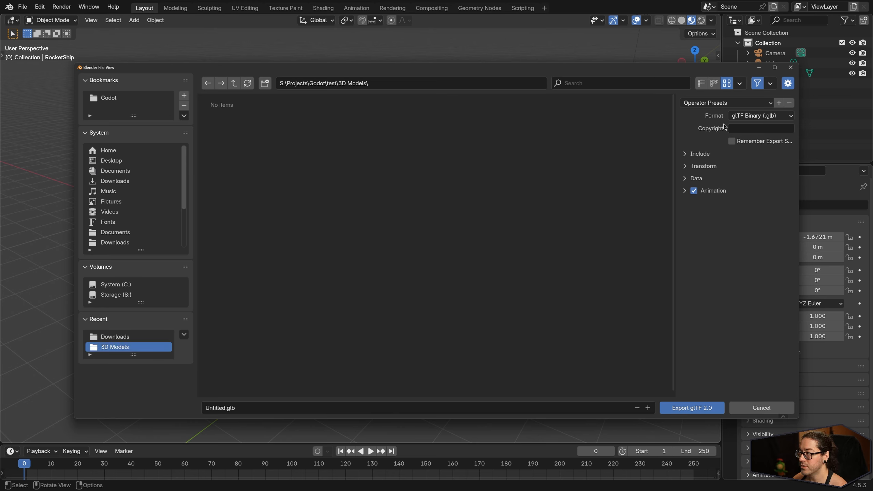
{"action": "left_click", "coordinate": [760, 115]}
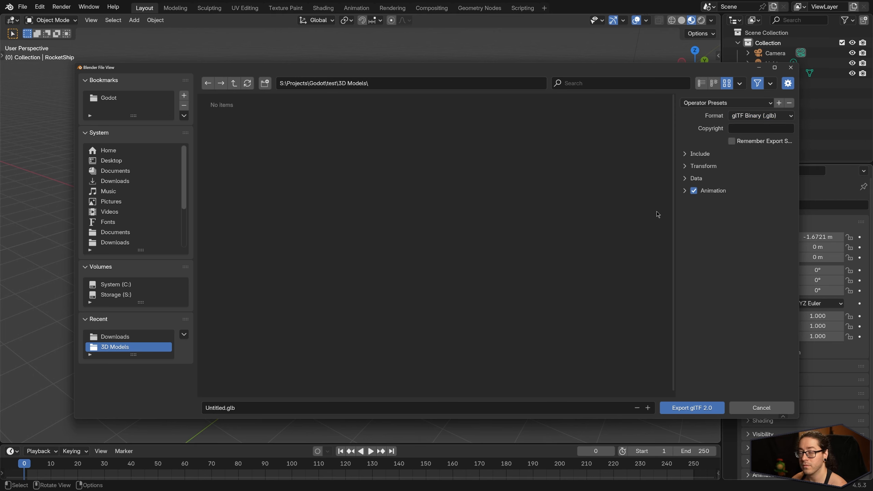
- Limit the export to selected objects, keep +Y Up, and enable Apply Modifiers for the mesh data
{"action": "left_click", "coordinate": [684, 155]}
{"action": "left_click", "coordinate": [732, 168]}
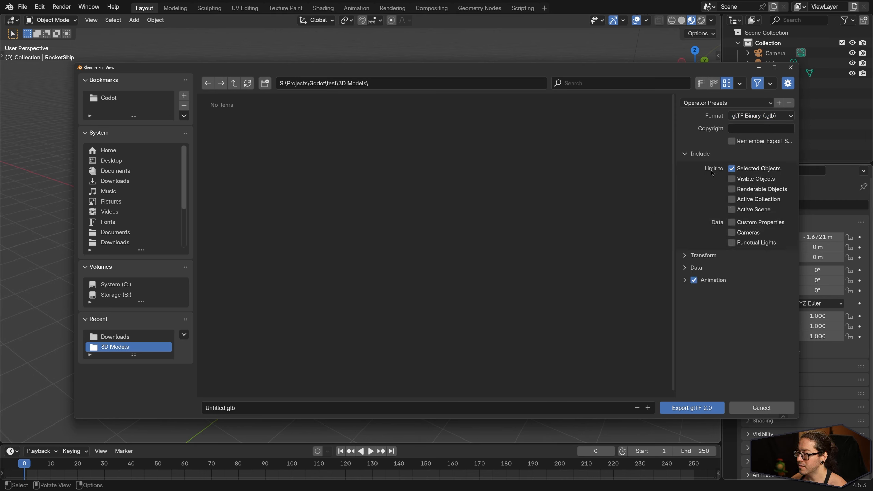
{"action": "left_click", "coordinate": [682, 255]}
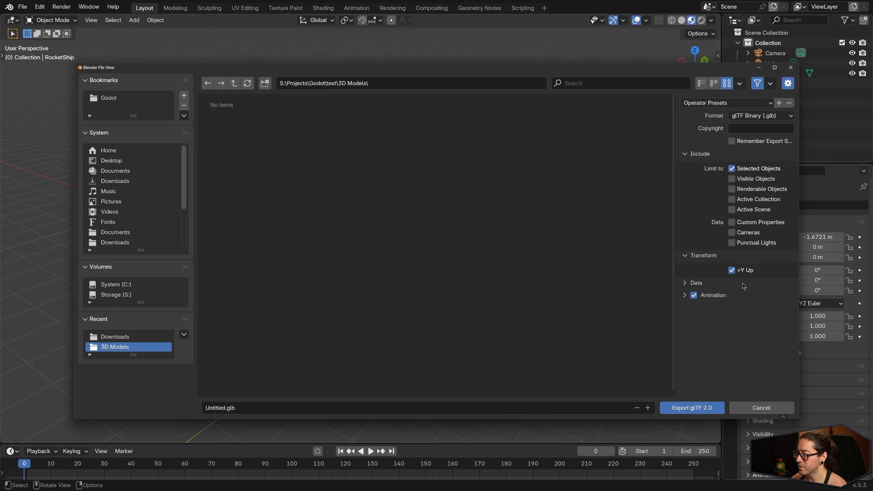
{"action": "left_click", "coordinate": [685, 283]}
{"action": "scroll", "coordinate": [687, 282], "scroll_direction": "down", "scroll_amount": 4}
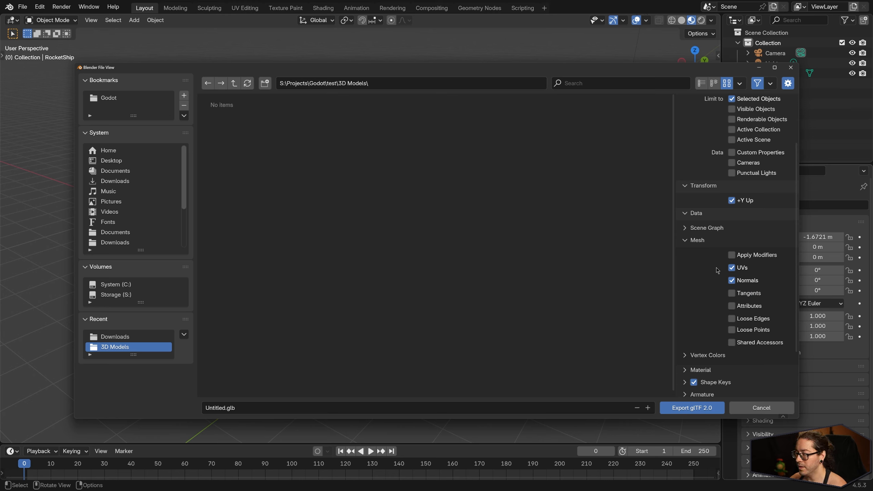
{"action": "left_click", "coordinate": [731, 255]}
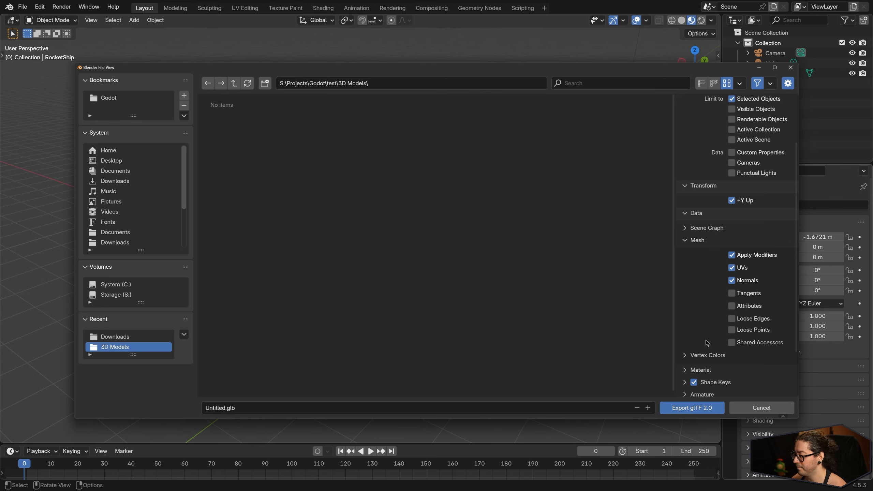
- Keep materials on Export and images on Automatic, and set the image quality to 100
{"action": "scroll", "coordinate": [707, 342], "scroll_direction": "down", "scroll_amount": 4}
{"action": "left_click", "coordinate": [708, 311]}
{"action": "scroll", "coordinate": [708, 307], "scroll_direction": "down", "scroll_amount": 5}
{"action": "left_click", "coordinate": [751, 252]}
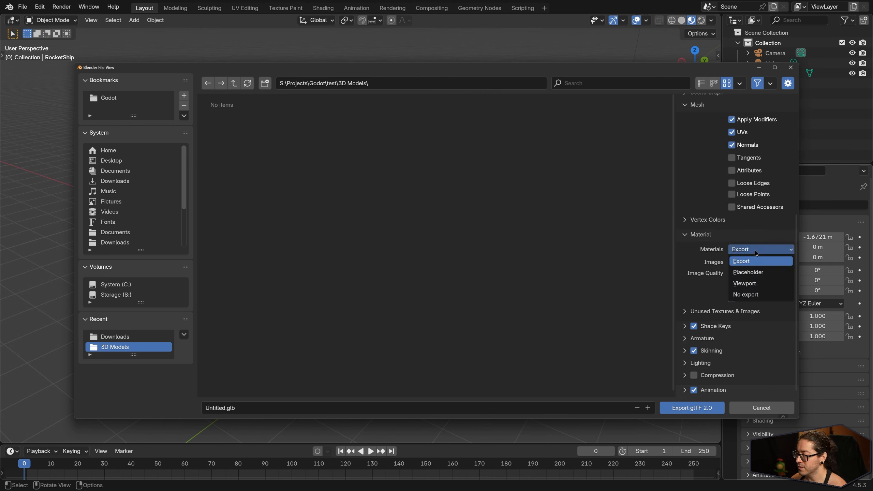
{"action": "left_click", "coordinate": [751, 251]}
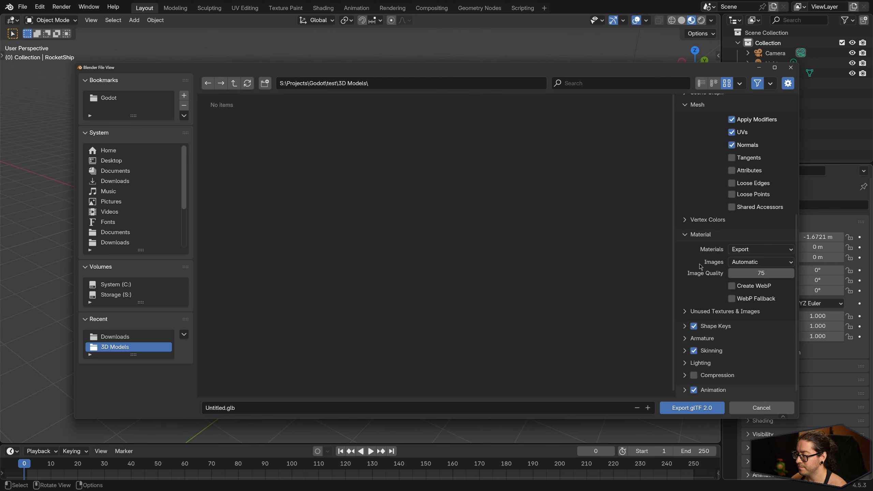
{"action": "left_click", "coordinate": [749, 262]}
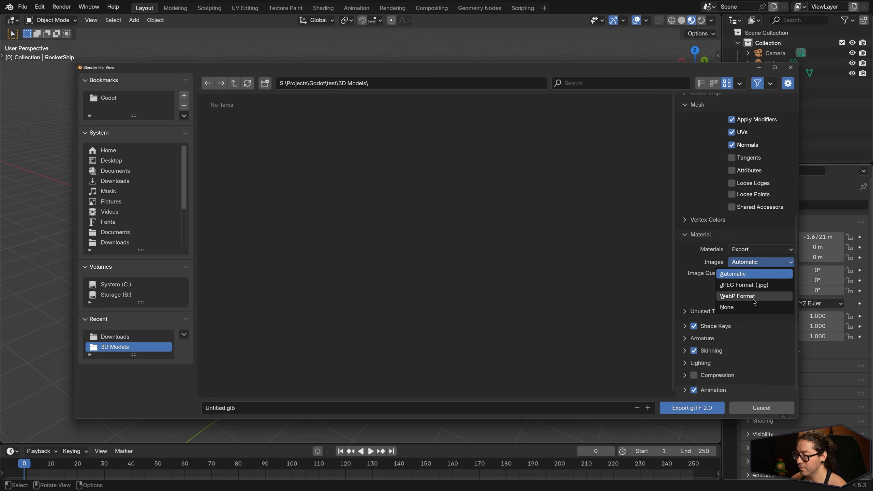
{"action": "left_click", "coordinate": [733, 275]}
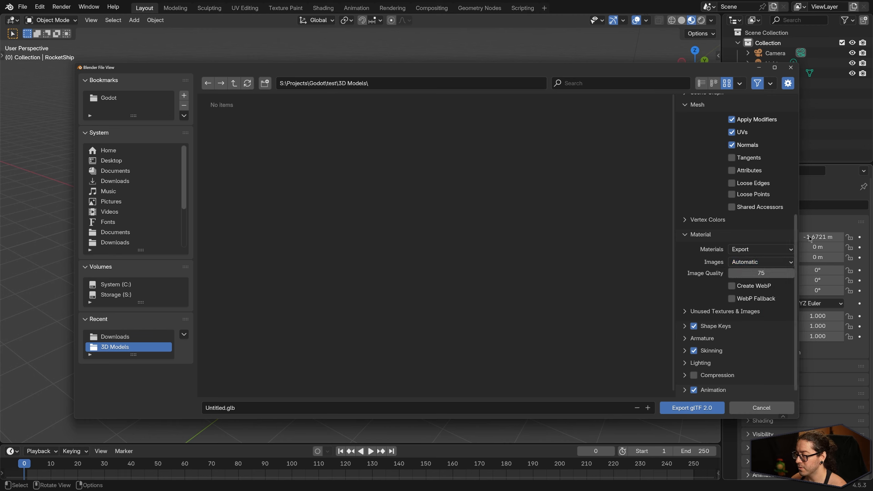
{"action": "left_click_drag", "start_coordinate": [756, 273], "coordinate": [761, 389]}
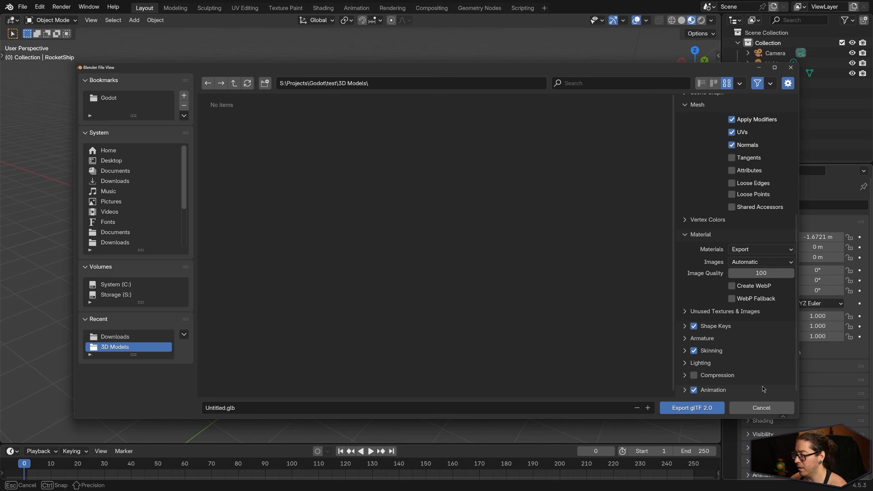
- Exclude animation from the glTF export
{"action": "left_click", "coordinate": [689, 390]}
{"action": "scroll", "coordinate": [699, 361], "scroll_direction": "down", "scroll_amount": 5}
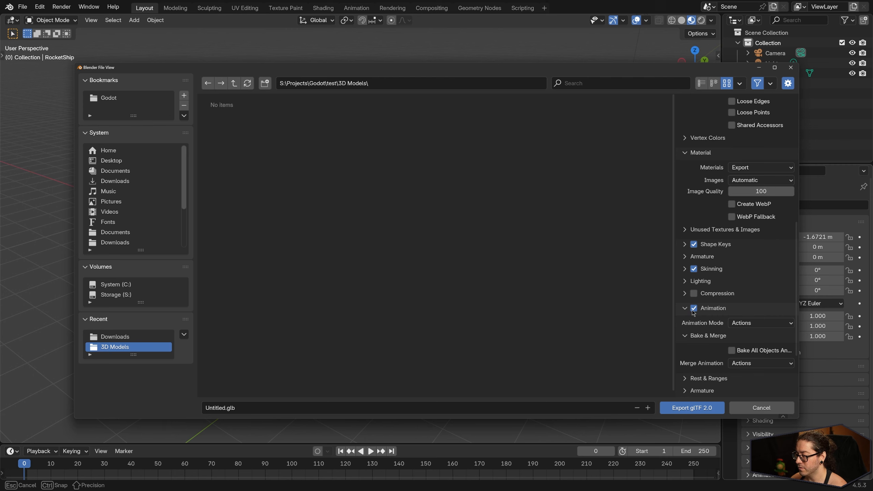
{"action": "left_click", "coordinate": [693, 308]}
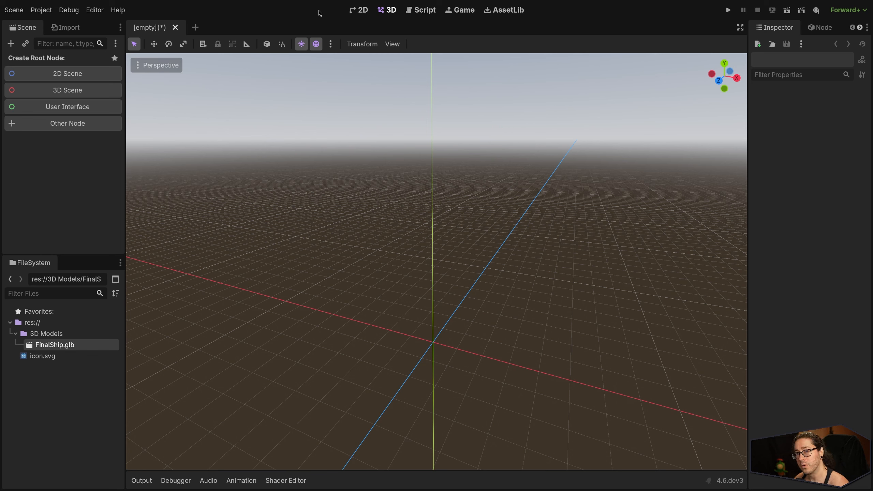
- Switch to Godot and create a Node3D root for a new 3D scene
{"action": "left_click", "coordinate": [73, 91]}
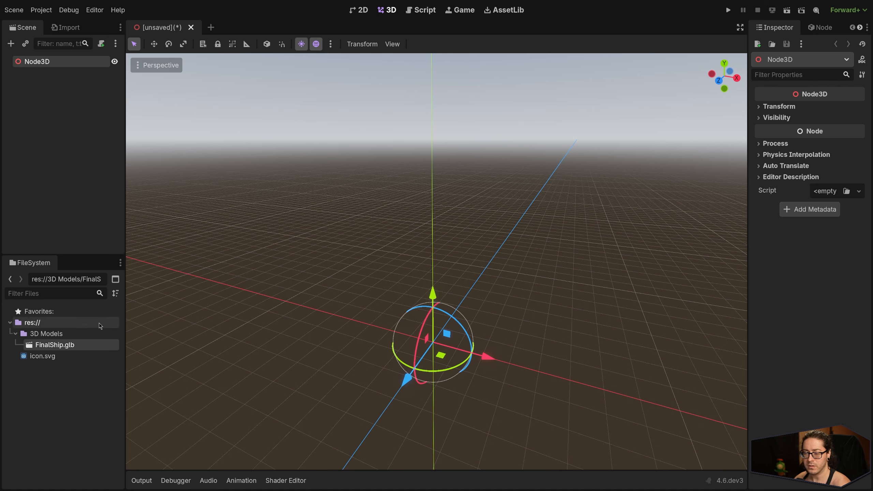
- Instantiate FinalShip.glb as a child scene of the Node3D root, and undo it
{"action": "mouse_move", "coordinate": [55, 344]}
{"action": "left_mouse_down"}
{"action": "mouse_move", "coordinate": [412, 344]}
{"action": "mouse_move", "coordinate": [424, 336]}
{"action": "mouse_move", "coordinate": [359, 368]}
{"action": "mouse_move", "coordinate": [17, 368]}
{"action": "mouse_move", "coordinate": [43, 353]}
{"action": "left_mouse_up"}
{"action": "right_click", "coordinate": [59, 64]}
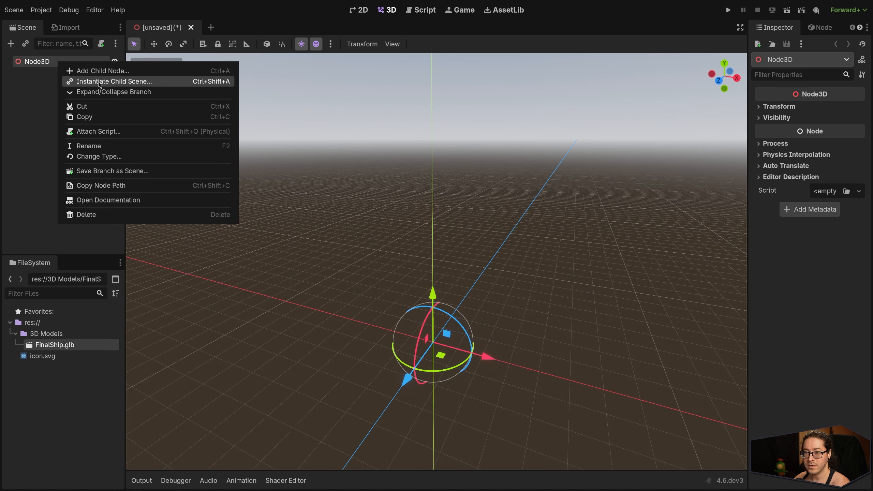
{"action": "left_click", "coordinate": [113, 81]}
{"action": "double_click", "coordinate": [328, 131]}
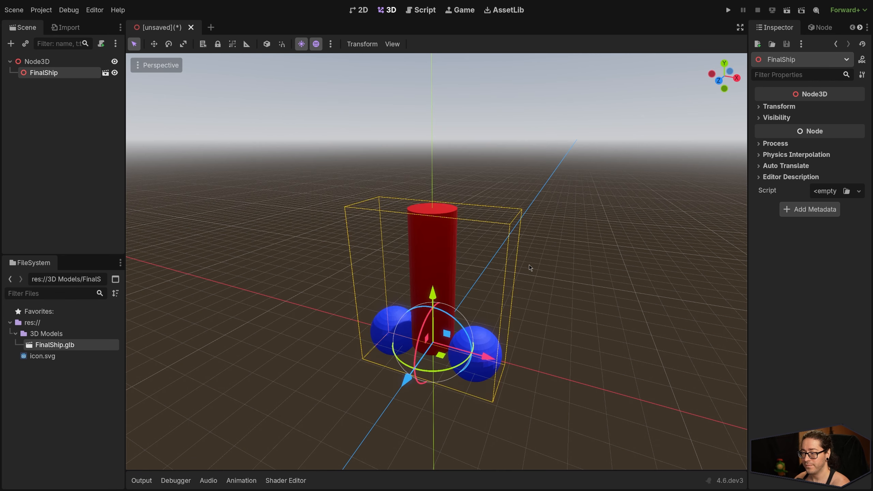
{"action": "key", "text": "ctrl+z"}
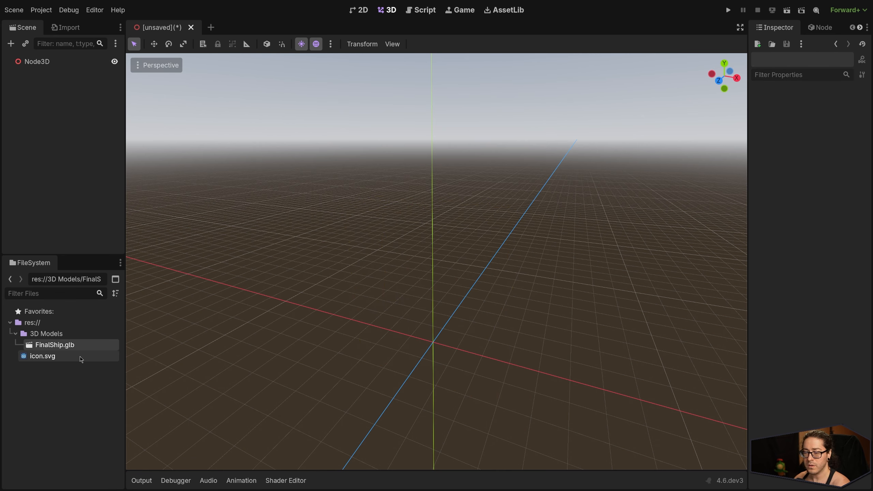
- Open the advanced import settings of FinalShip.glb and enable Save to File for the FinalShip_Sphere mesh
{"action": "right_click", "coordinate": [64, 347]}
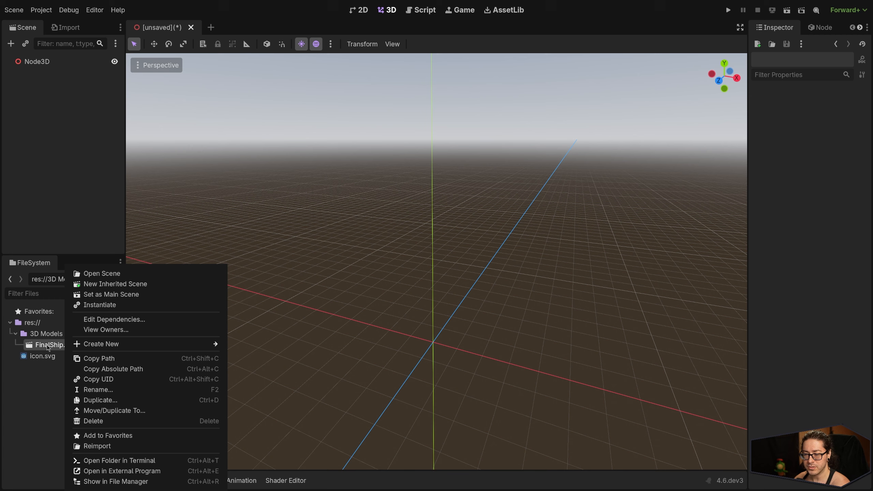
{"action": "left_click", "coordinate": [48, 345]}
{"action": "double_click", "coordinate": [48, 345]}
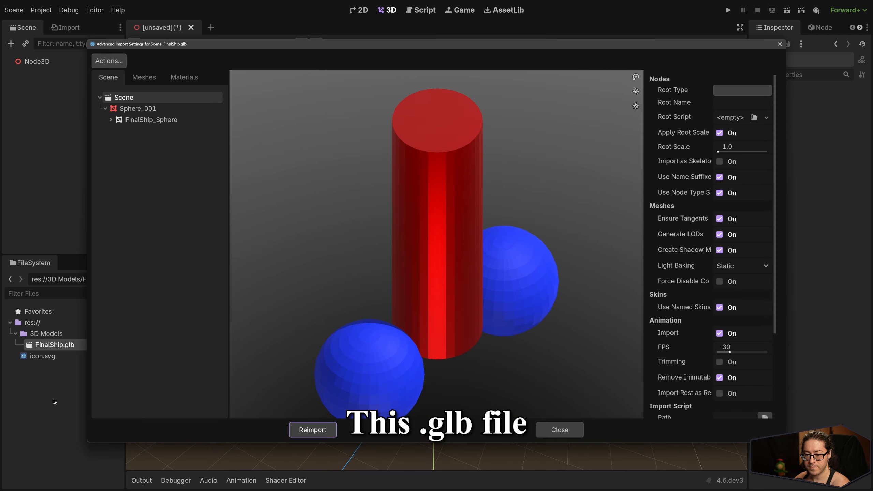
{"action": "left_click", "coordinate": [155, 124]}
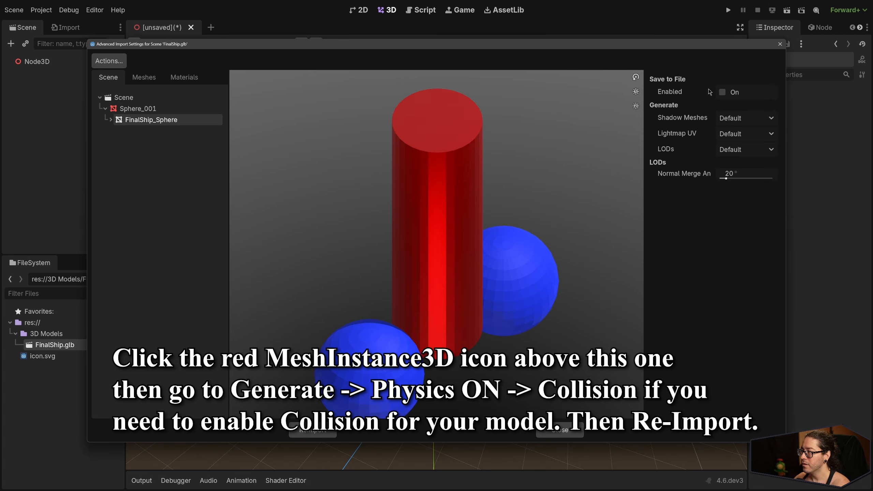
{"action": "left_click", "coordinate": [722, 93]}
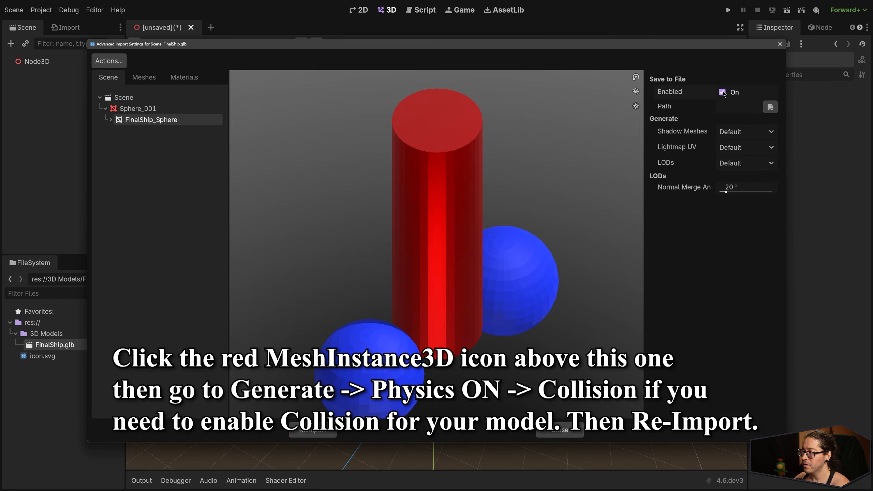
- Set the mesh's save path to testrocketship in res://3D Models and reimport the model
{"action": "left_click", "coordinate": [770, 107]}
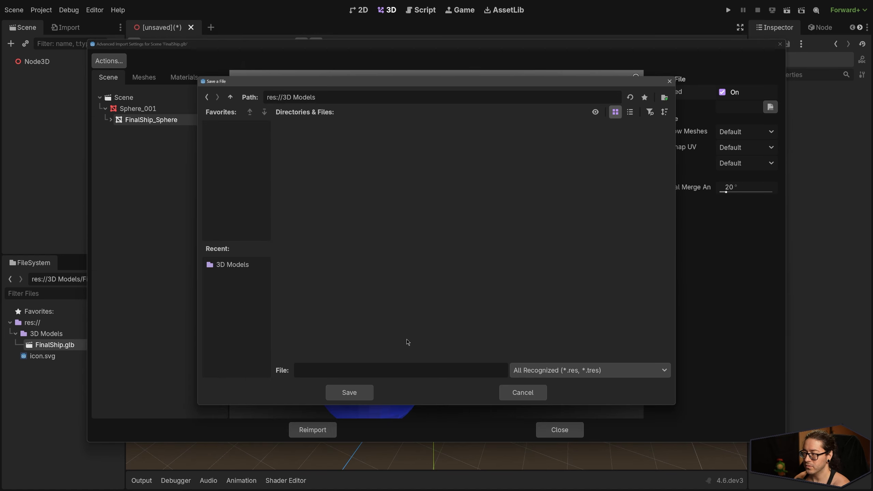
{"action": "type", "text": "testr"}
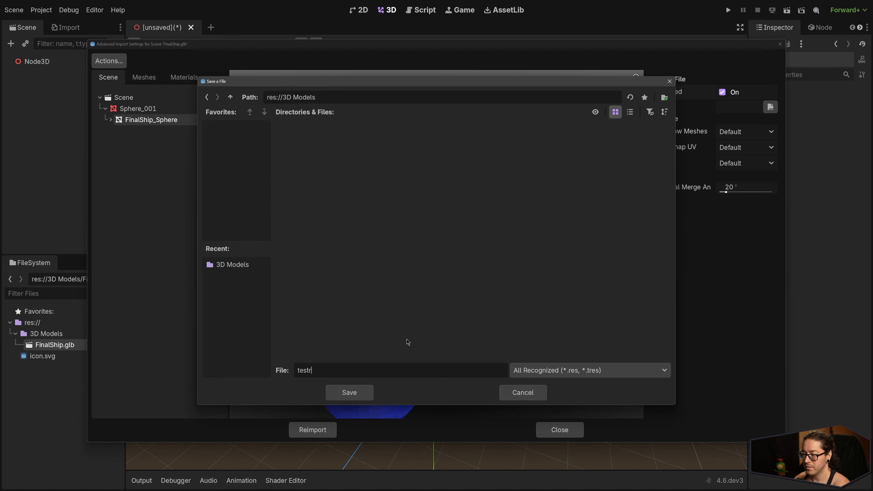
{"action": "type", "text": "ocketship"}
{"action": "left_click", "coordinate": [354, 390]}
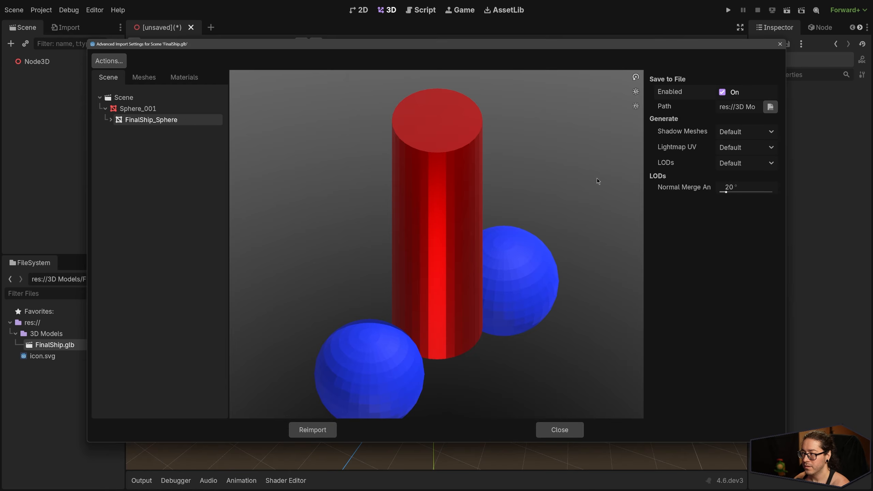
{"action": "left_click", "coordinate": [307, 429]}
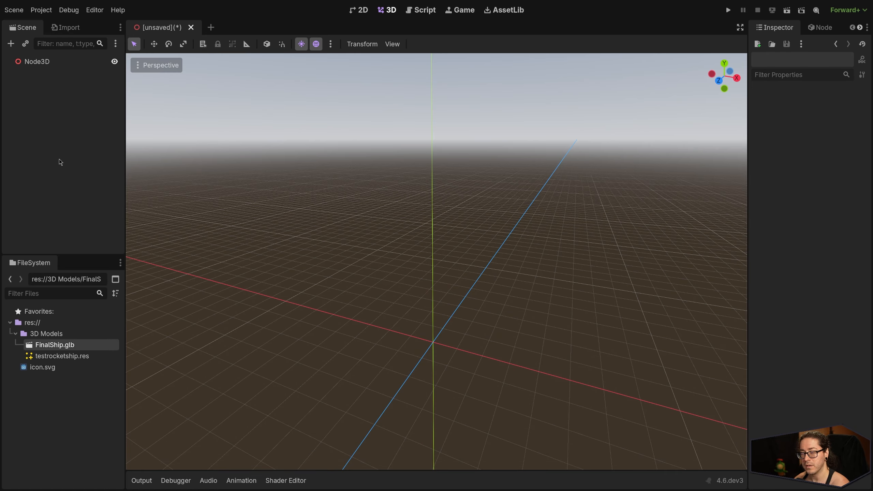
- Add a MeshInstance3D child node to the Node3D root
{"action": "left_click", "coordinate": [57, 63]}
{"action": "key", "text": "ctrl+a"}
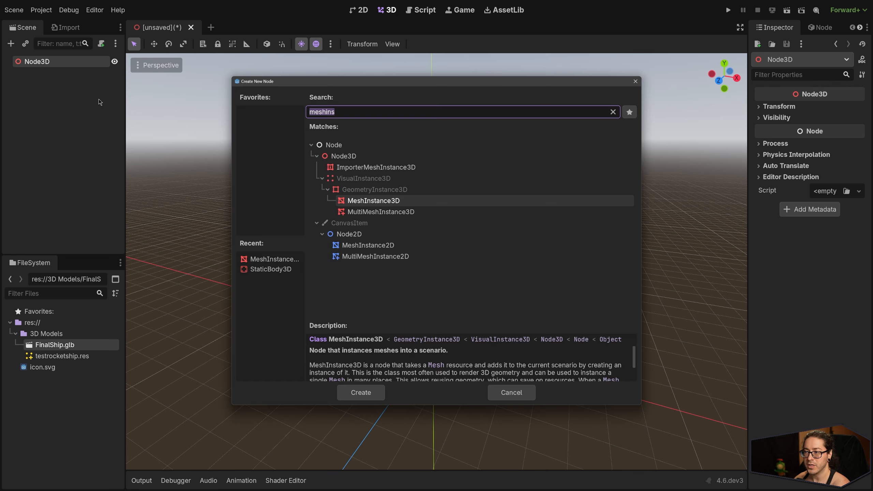
{"action": "double_click", "coordinate": [341, 200]}
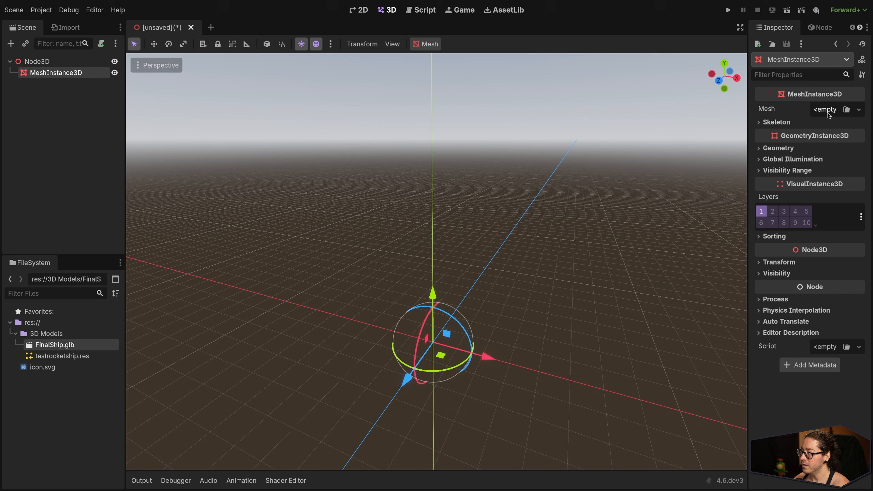
- Assign testrocketship.res as the mesh of the MeshInstance3D node, and clear the mesh again
{"action": "left_click_drag", "start_coordinate": [62, 356], "coordinate": [830, 111]}
{"action": "left_click", "coordinate": [858, 116]}
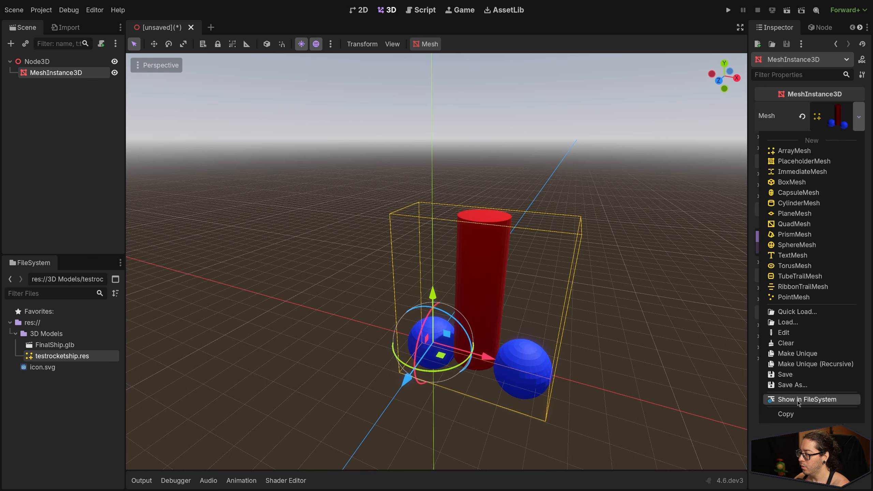
{"action": "left_click", "coordinate": [787, 342]}
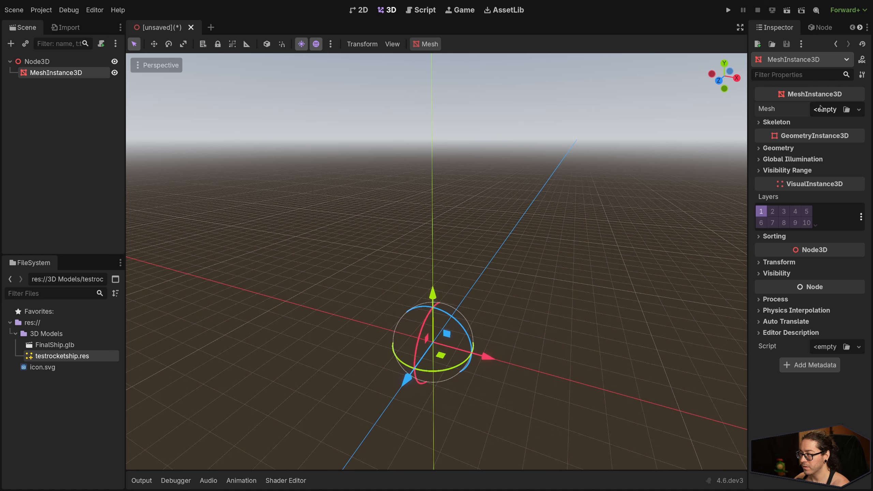
- Quick-load testrocketship.res as the MeshInstance3D's mesh and focus the view on the node
{"action": "left_click", "coordinate": [858, 109]}
{"action": "left_click", "coordinate": [820, 297]}
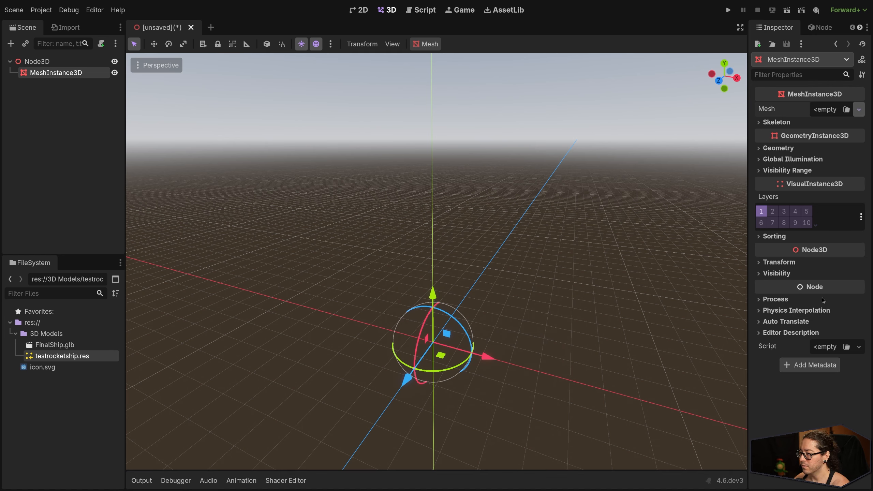
{"action": "double_click", "coordinate": [292, 154]}
{"action": "key", "text": "f"}
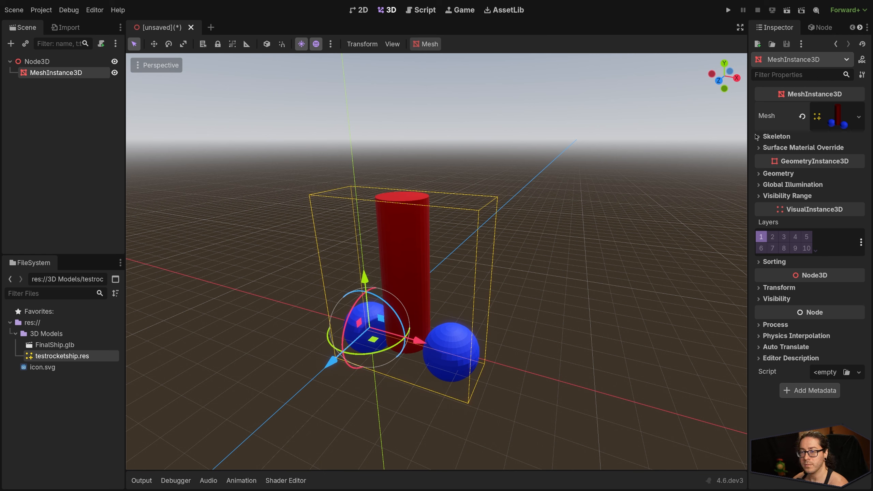
- Open the Boosters material on the mesh's Surface 0 and try out its Metallic value
{"action": "left_click", "coordinate": [838, 117]}
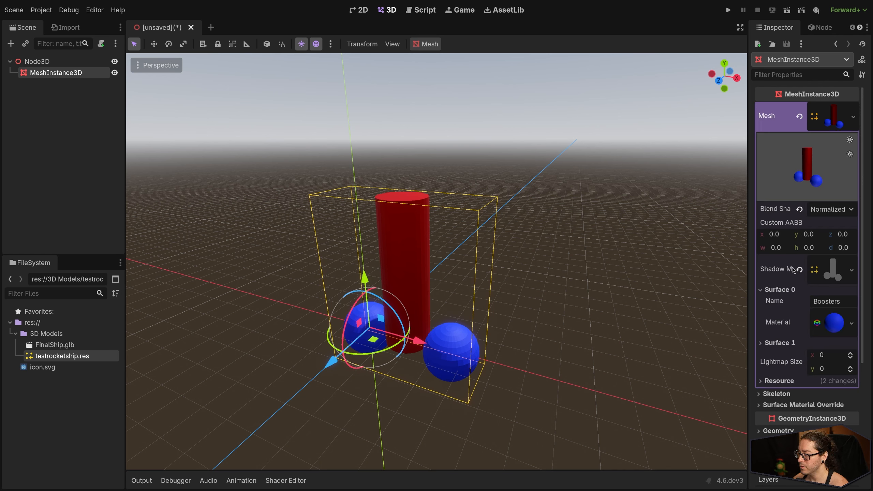
{"action": "left_click", "coordinate": [775, 293]}
{"action": "left_click", "coordinate": [770, 292]}
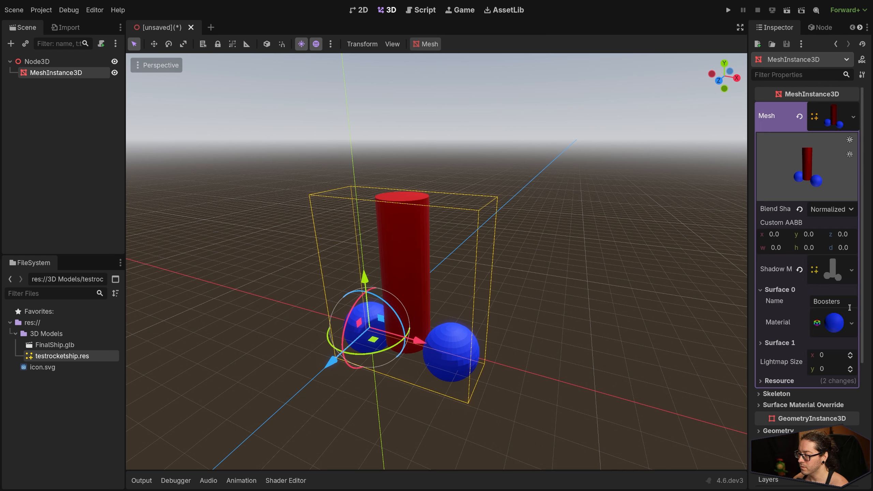
{"action": "left_click", "coordinate": [834, 327]}
{"action": "scroll", "coordinate": [802, 325], "scroll_direction": "down", "scroll_amount": 4}
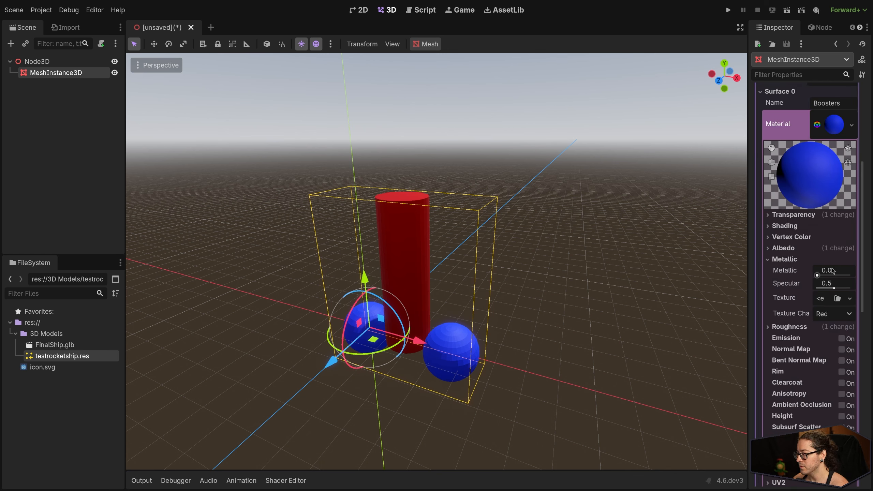
{"action": "mouse_move", "coordinate": [826, 276]}
{"action": "left_mouse_down"}
{"action": "mouse_move", "coordinate": [859, 276]}
{"action": "mouse_move", "coordinate": [817, 276]}
{"action": "left_mouse_up"}
- Try a different albedo color on the Boosters material using the color wheel
{"action": "left_click", "coordinate": [773, 249]}
{"action": "left_click", "coordinate": [833, 260]}
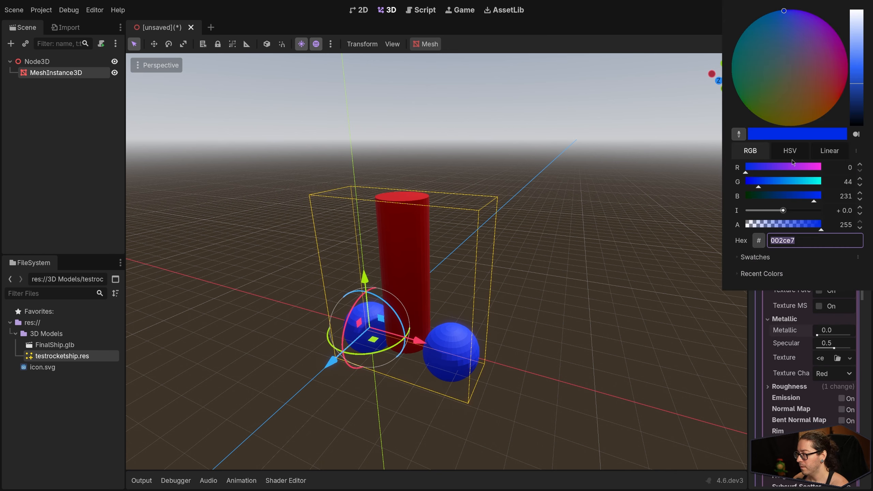
{"action": "left_click_drag", "start_coordinate": [805, 71], "coordinate": [815, 80]}
{"action": "key", "text": "Escape"}
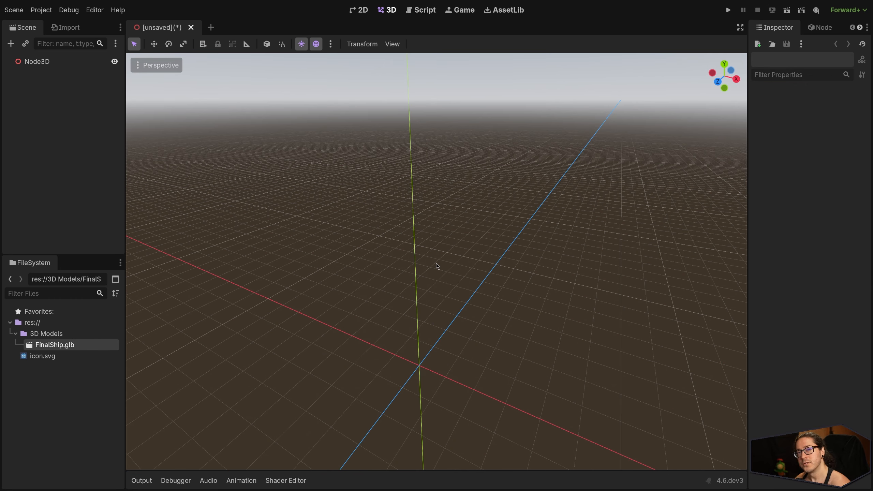
- Instantiate FinalShip.glb in the 3D scene and enable Editable Children on the FinalShip node
{"action": "left_click_drag", "start_coordinate": [38, 345], "coordinate": [435, 404]}
{"action": "middle_click_drag", "start_coordinate": [435, 404], "coordinate": [482, 316]}
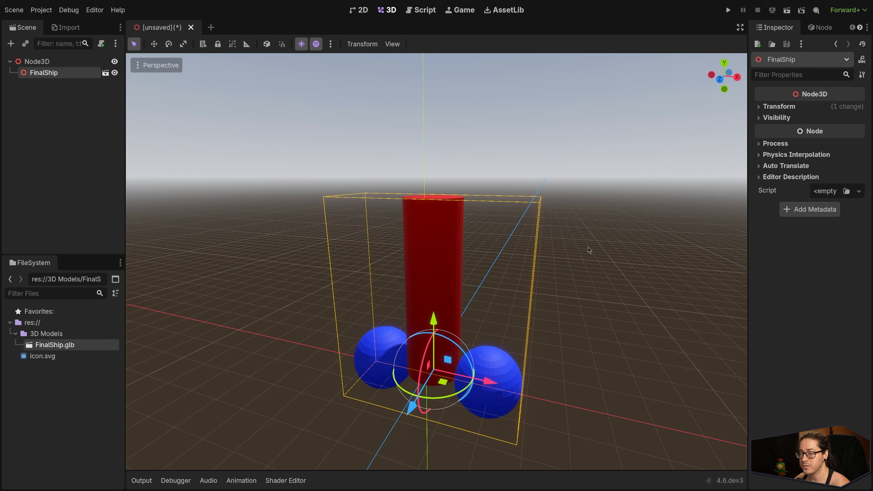
{"action": "right_click", "coordinate": [45, 73]}
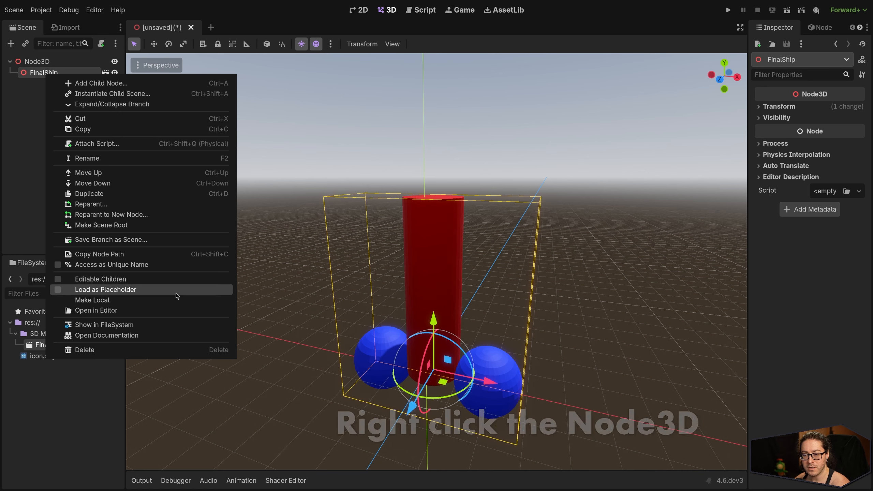
{"action": "left_click", "coordinate": [57, 280]}
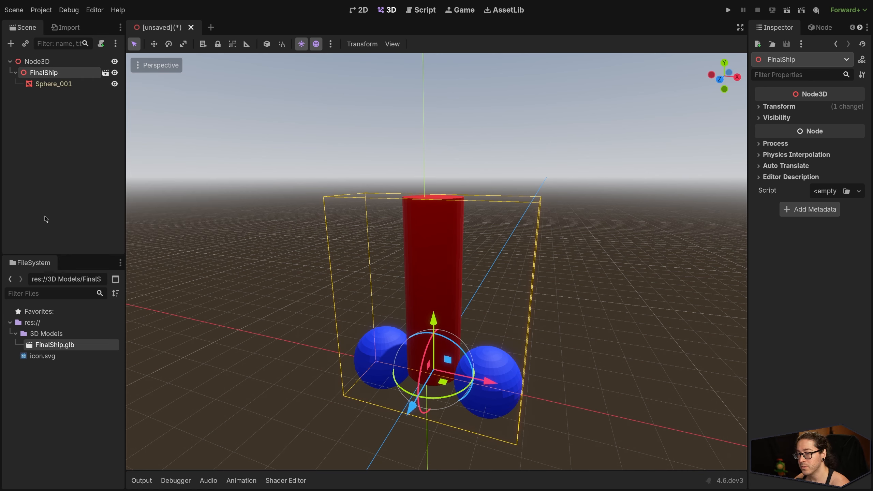
- Examine the Metallic settings of the Surface 0 Boosters material on the Sphere_001 mesh to check whether they can be edited
{"action": "left_click", "coordinate": [54, 84]}
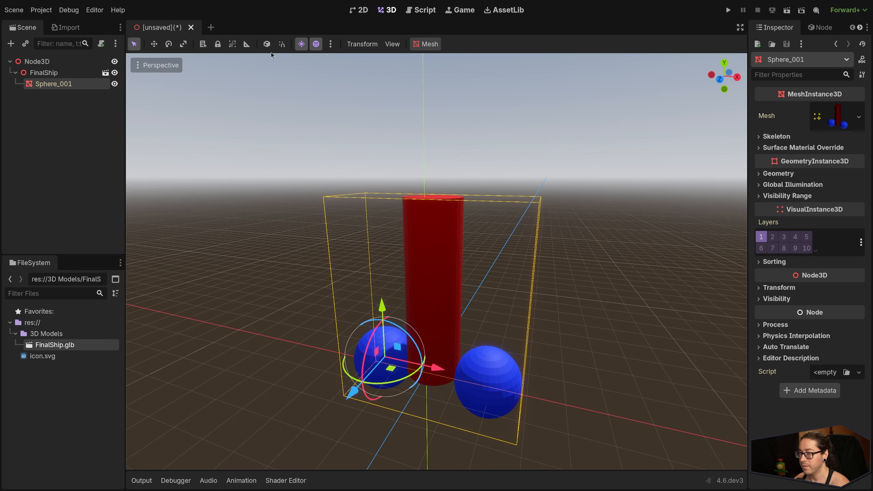
{"action": "left_click", "coordinate": [826, 117]}
{"action": "left_click", "coordinate": [769, 294]}
{"action": "scroll", "coordinate": [784, 306], "scroll_direction": "down", "scroll_amount": 3}
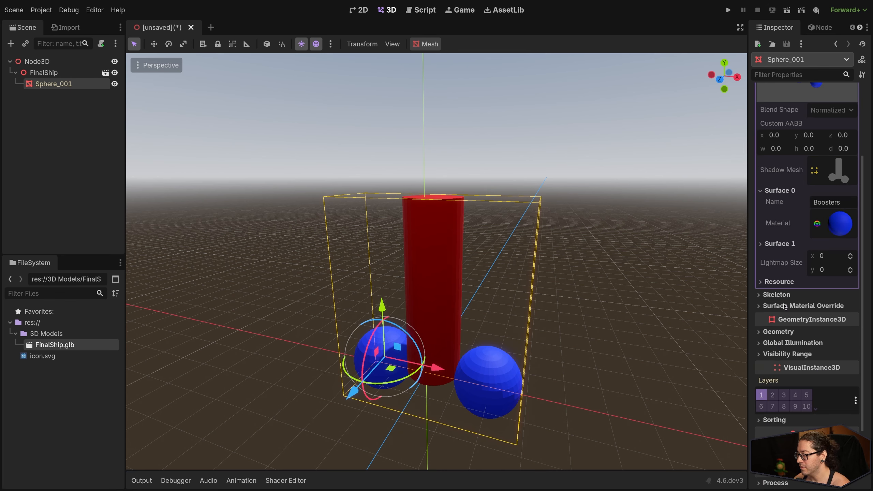
{"action": "left_click", "coordinate": [837, 230]}
{"action": "scroll", "coordinate": [831, 241], "scroll_direction": "down", "scroll_amount": 3}
{"action": "left_click", "coordinate": [770, 259]}
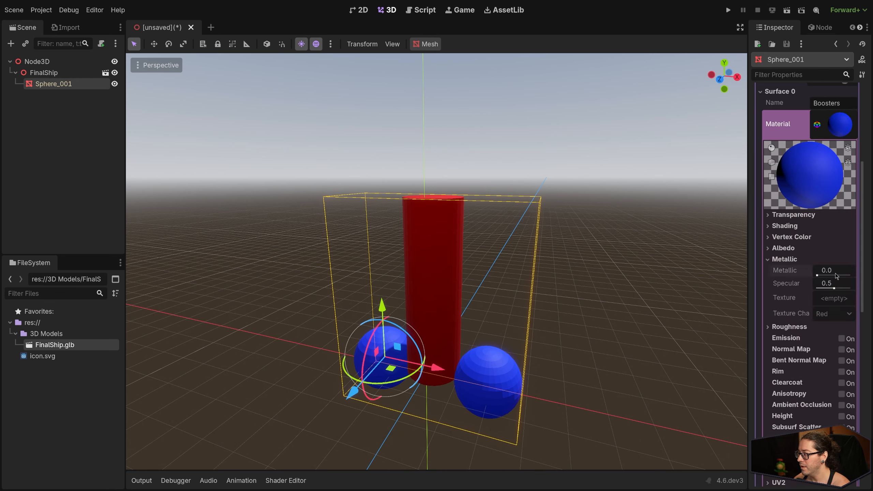
- Make the mesh resource of the Sphere_001 node unique
{"action": "scroll", "coordinate": [798, 270], "scroll_direction": "up", "scroll_amount": 5}
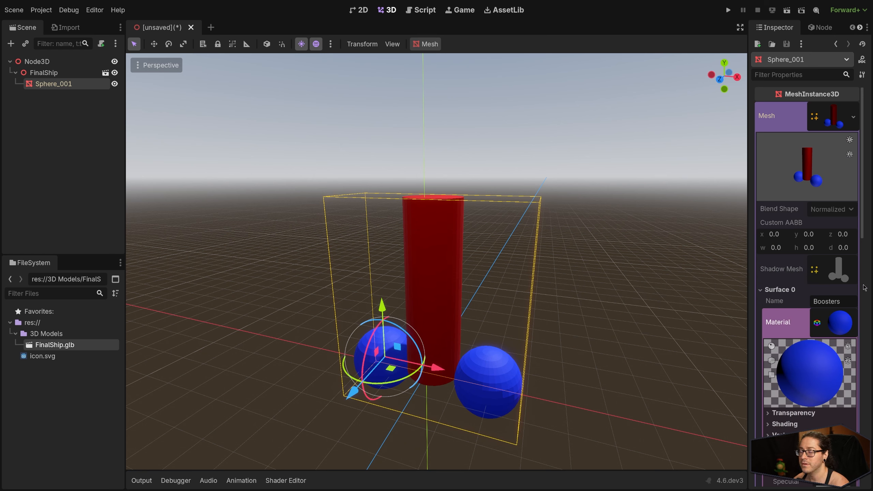
{"action": "right_click", "coordinate": [834, 116]}
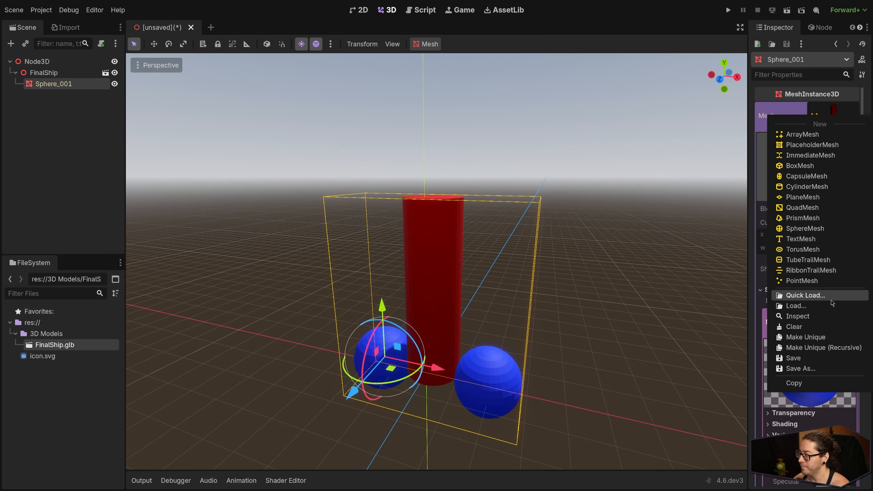
{"action": "left_click", "coordinate": [816, 340]}
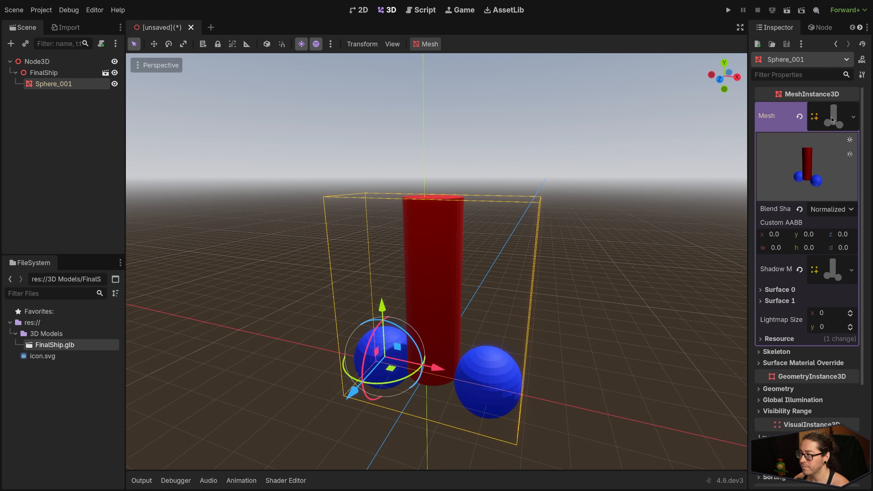
- Save the Sphere_001 mesh as DefinitelyARocketShip.tres in res://3D Models
{"action": "right_click", "coordinate": [833, 117]}
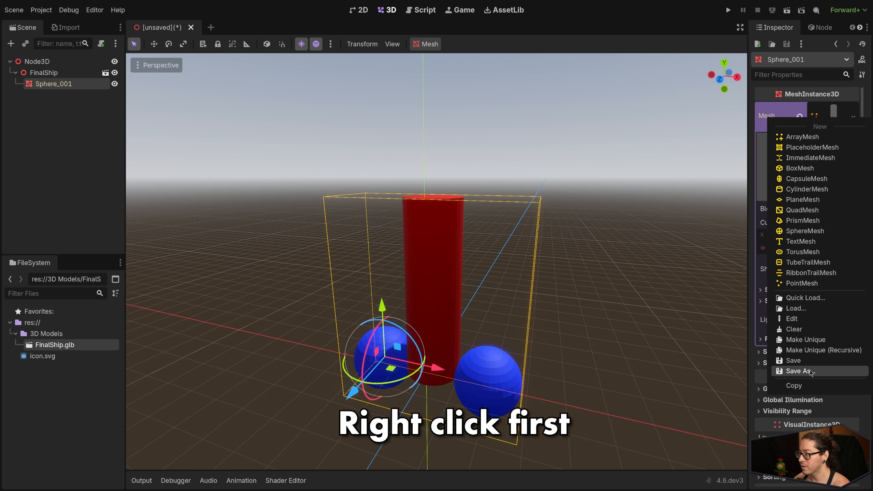
{"action": "left_click", "coordinate": [770, 356]}
{"action": "double_click", "coordinate": [304, 152]}
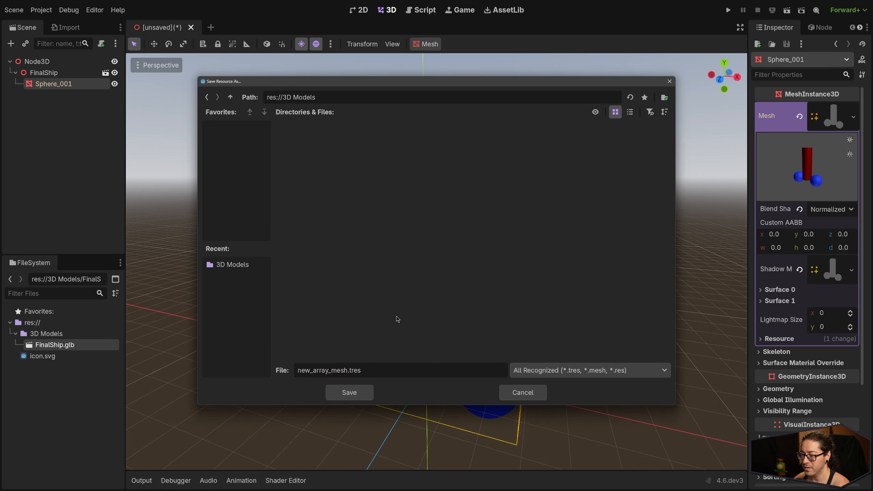
{"action": "double_click", "coordinate": [334, 373]}
{"action": "type", "text": "DefinitelyA"}
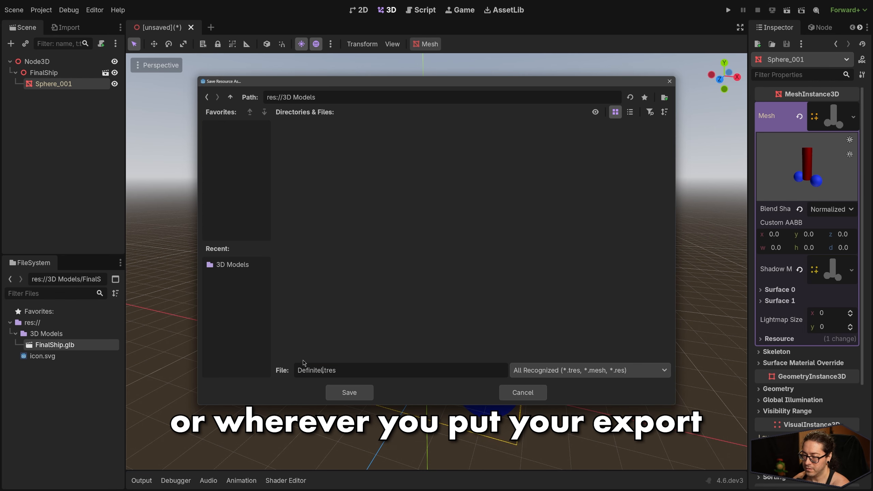
{"action": "type", "text": "RocketShip"}
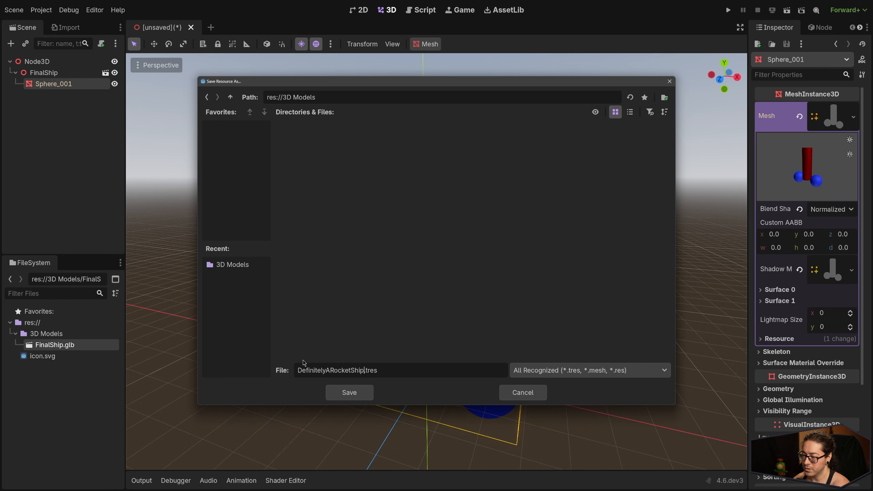
{"action": "left_click", "coordinate": [340, 391]}
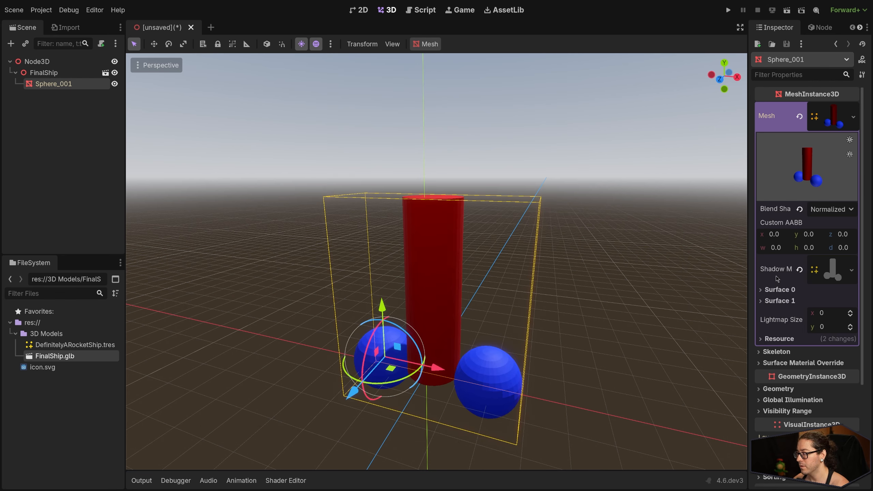
- Set the Metallic value of the Boosters material on the mesh's Surface 0 to 1.0
{"action": "left_click", "coordinate": [760, 289]}
{"action": "scroll", "coordinate": [767, 292], "scroll_direction": "down", "scroll_amount": 2}
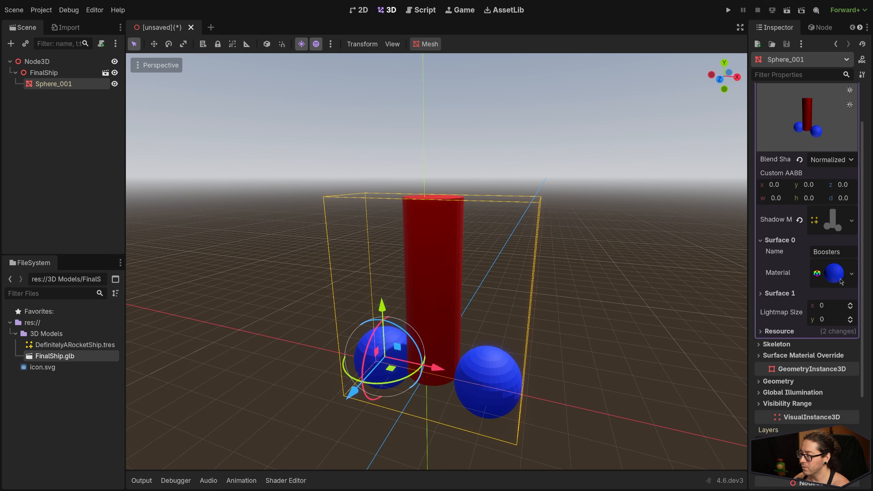
{"action": "left_click", "coordinate": [776, 272]}
{"action": "scroll", "coordinate": [787, 306], "scroll_direction": "down", "scroll_amount": 3}
{"action": "scroll", "coordinate": [789, 309], "scroll_direction": "down", "scroll_amount": 2}
{"action": "left_click_drag", "start_coordinate": [817, 225], "coordinate": [852, 224]}
- Change the Boosters material's albedo color to a dark pink with RGB 158, 0, 68
{"action": "left_click", "coordinate": [769, 198]}
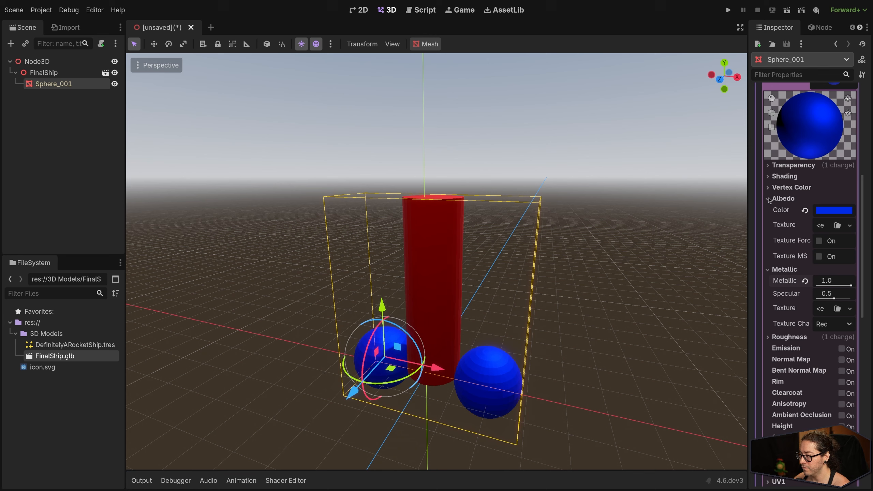
{"action": "left_click", "coordinate": [826, 213]}
{"action": "left_click_drag", "start_coordinate": [804, 250], "coordinate": [844, 274]}
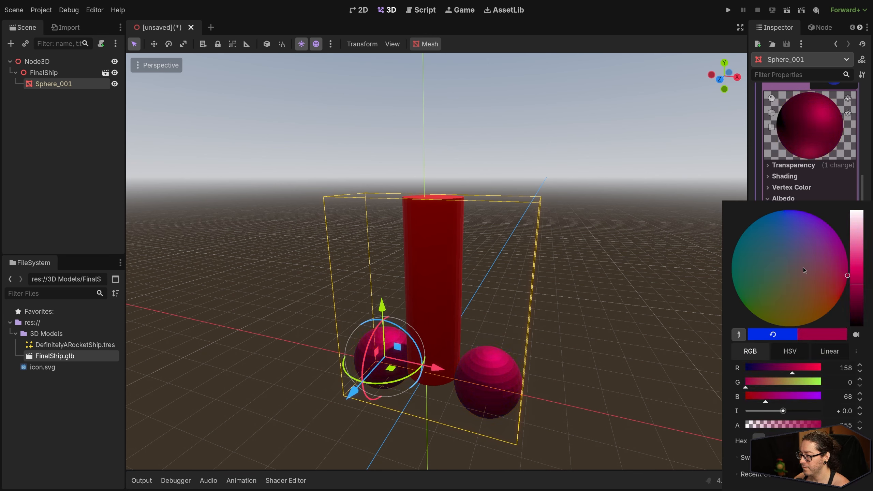
{"action": "mouse_move", "coordinate": [444, 263]}
{"action": "left_mouse_down"}
{"action": "mouse_move", "coordinate": [679, 158]}
{"action": "mouse_move", "coordinate": [440, 253]}
{"action": "left_mouse_up"}
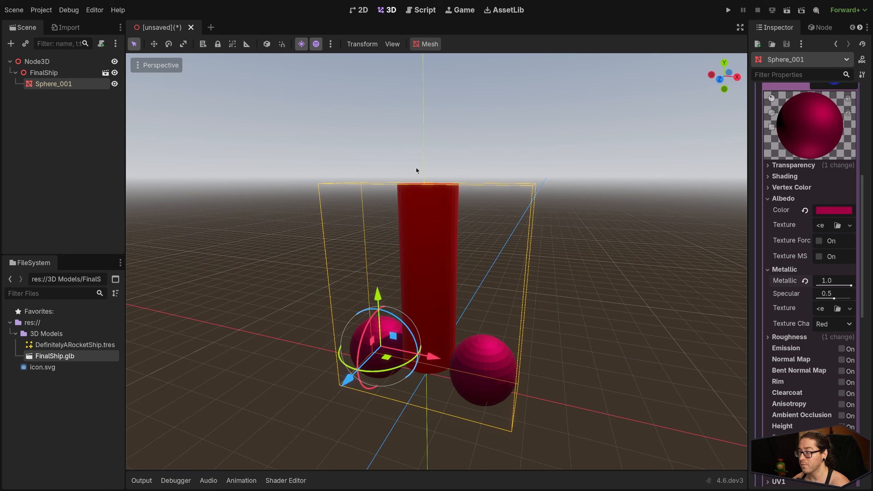
{"action": "scroll", "coordinate": [798, 288], "scroll_direction": "down", "scroll_amount": 5}
{"action": "scroll", "coordinate": [797, 345], "scroll_direction": "up", "scroll_amount": 10}
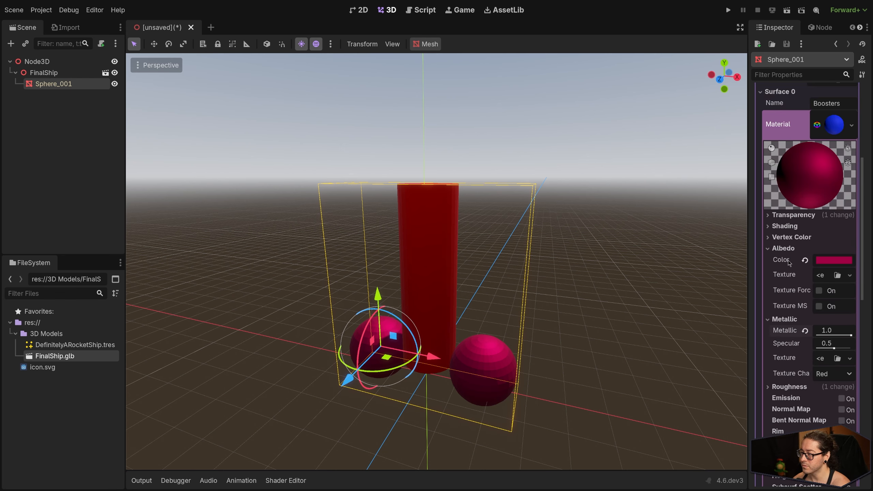
{"action": "scroll", "coordinate": [797, 345], "scroll_direction": "down", "scroll_amount": 5}
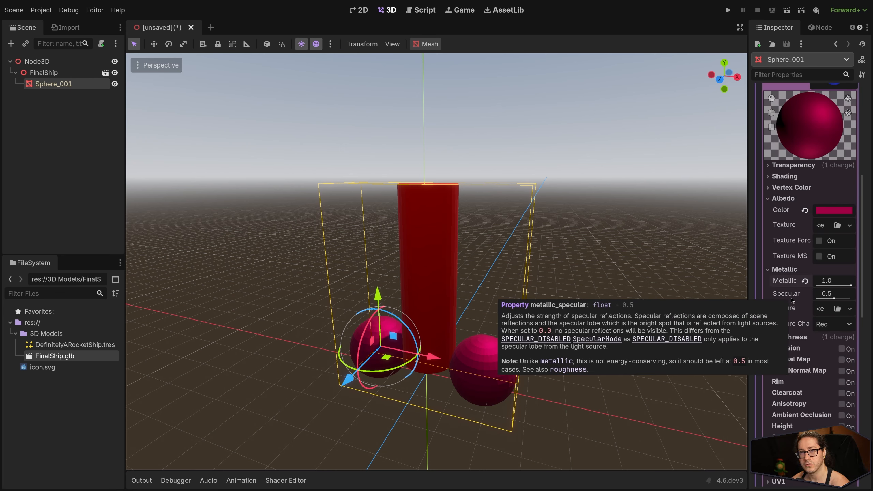